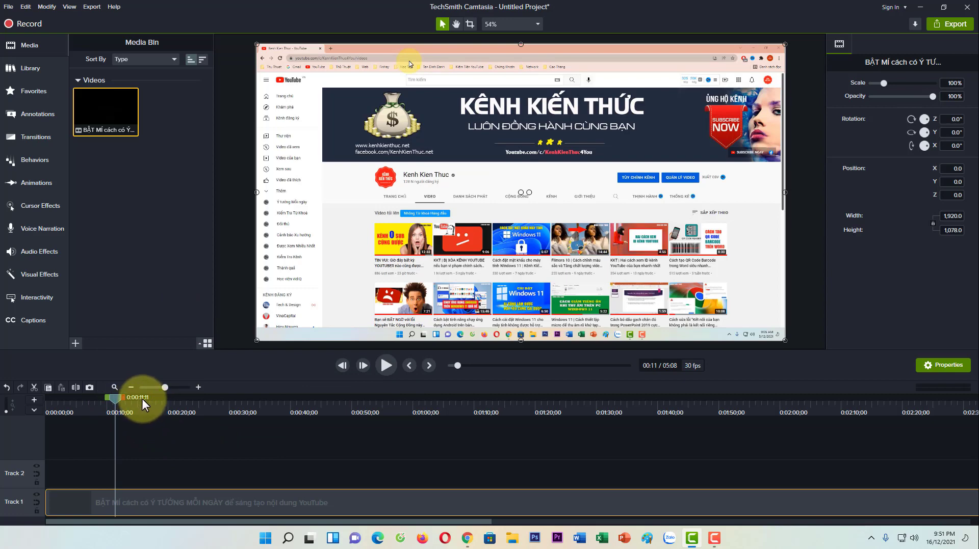
- Preview the video briefly and move the playhead back to 0:00:10;29 on the timeline
{"action": "left_click", "coordinate": [386, 366]}
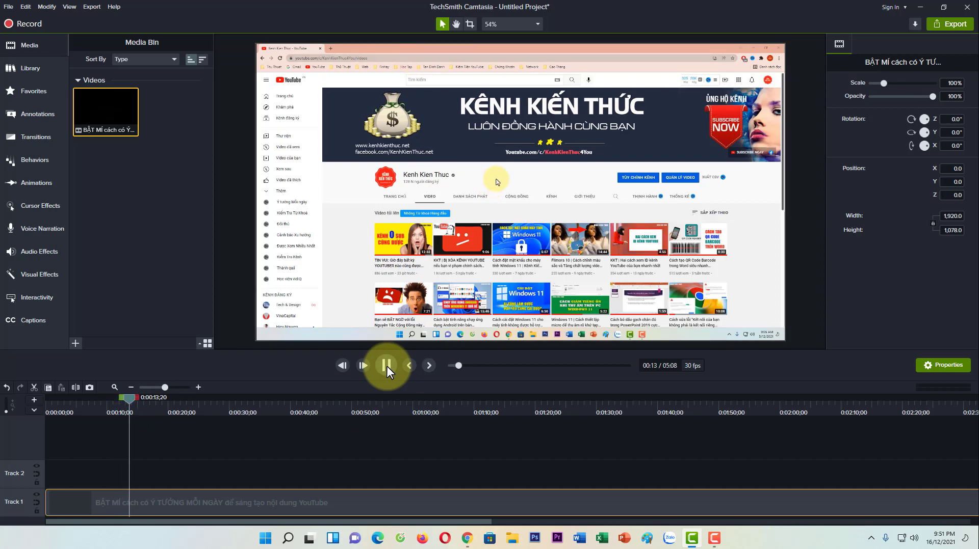
{"action": "left_click", "coordinate": [386, 366]}
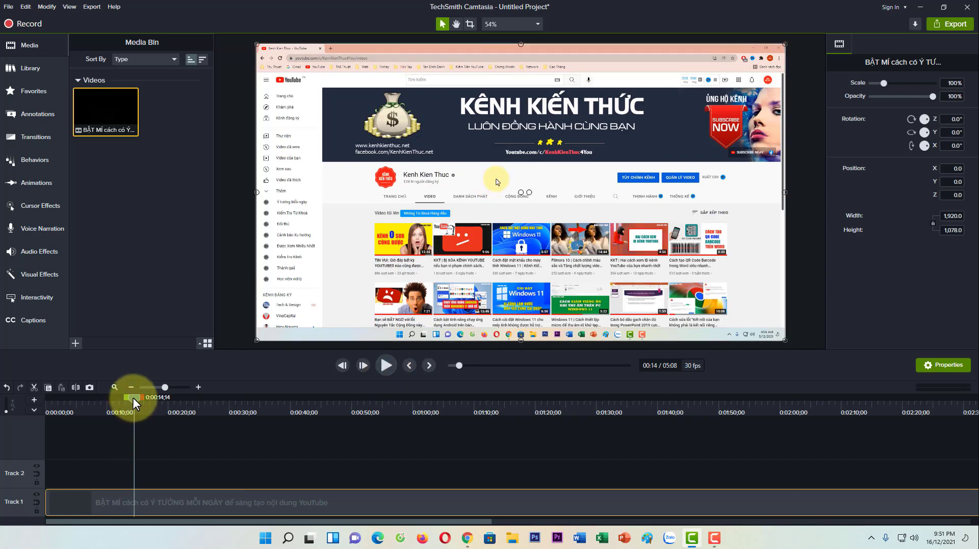
{"action": "mouse_move", "coordinate": [133, 399]}
{"action": "left_mouse_down"}
{"action": "mouse_move", "coordinate": [78, 402]}
{"action": "mouse_move", "coordinate": [109, 409]}
{"action": "mouse_move", "coordinate": [114, 399]}
{"action": "left_mouse_up"}
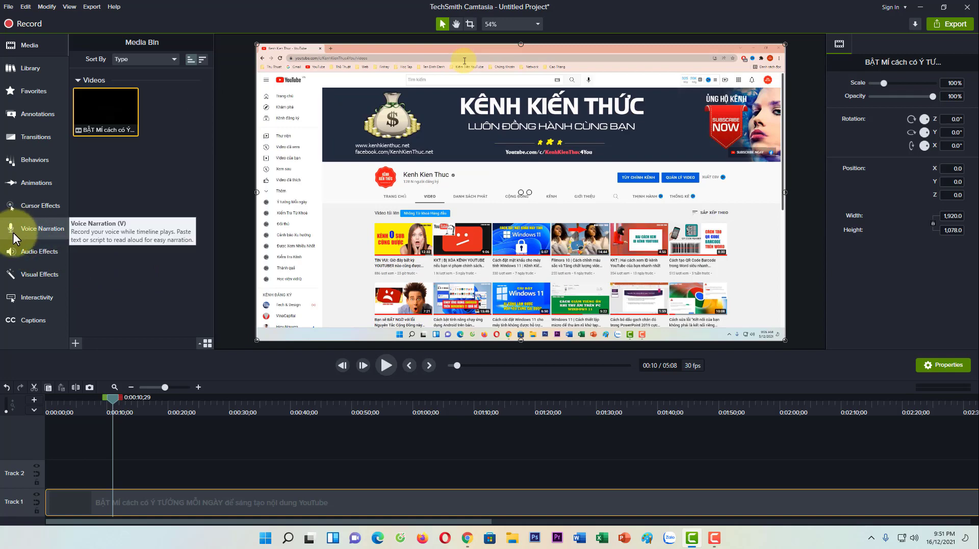
- Record a voice narration of about 10 seconds from the playhead using the Realtek microphone, and save it as Narration 2.m4a
{"action": "left_click", "coordinate": [45, 228]}
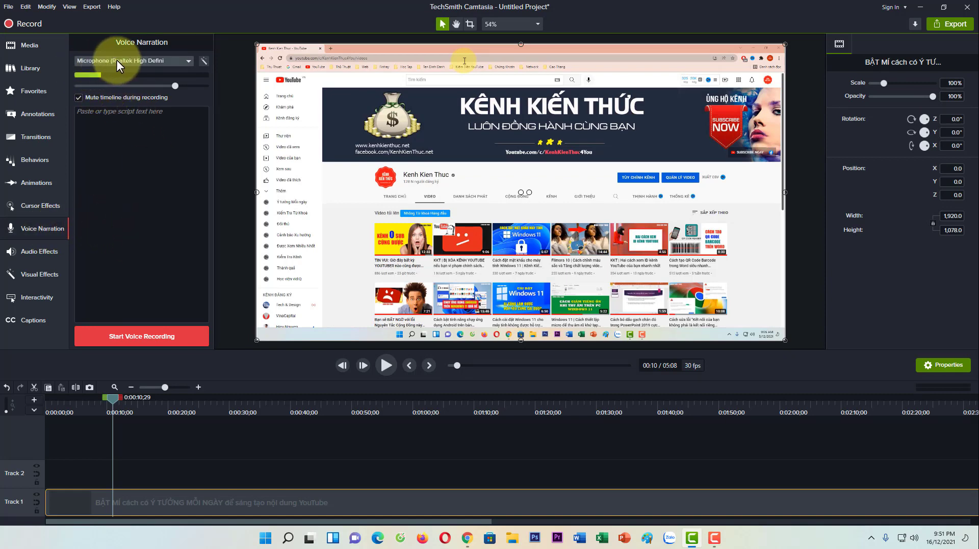
{"action": "left_click", "coordinate": [145, 60]}
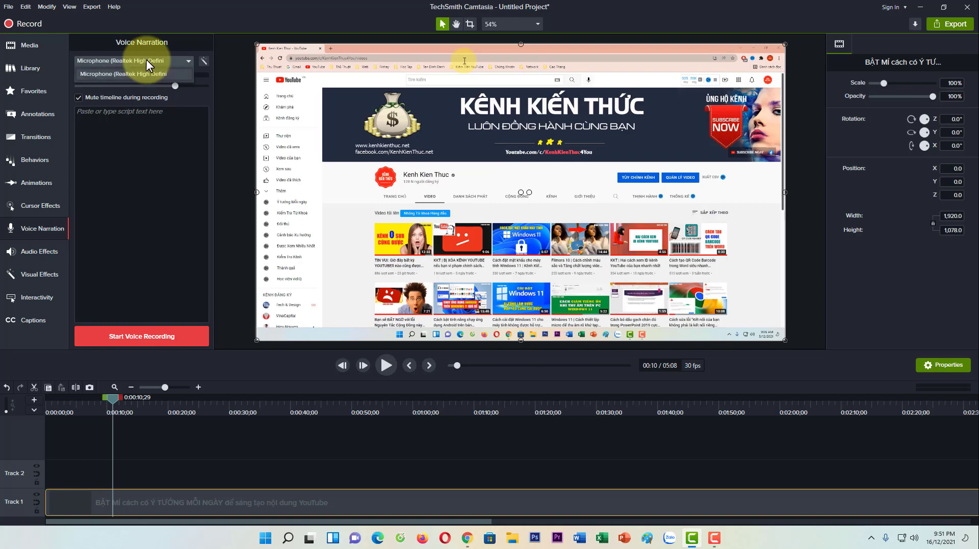
{"action": "left_click", "coordinate": [146, 59]}
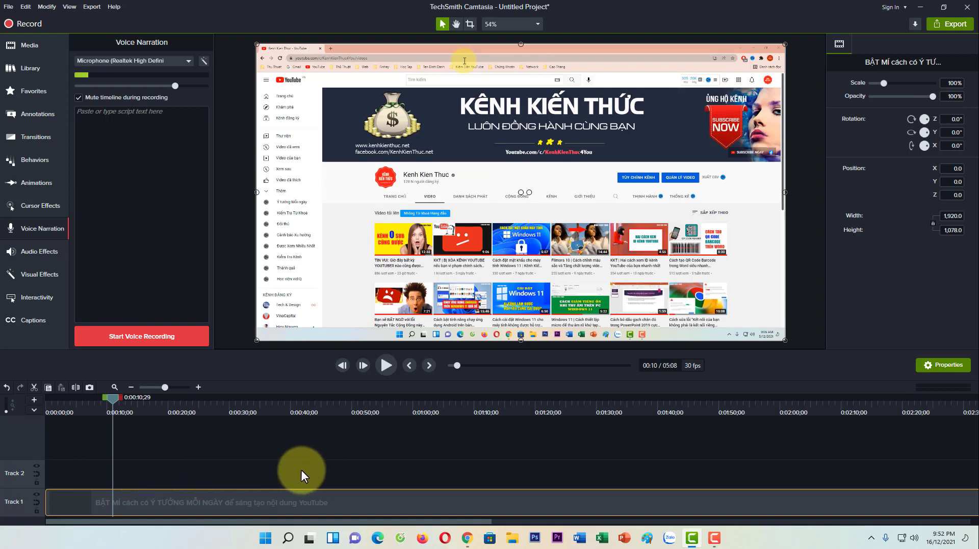
{"action": "left_click", "coordinate": [139, 335]}
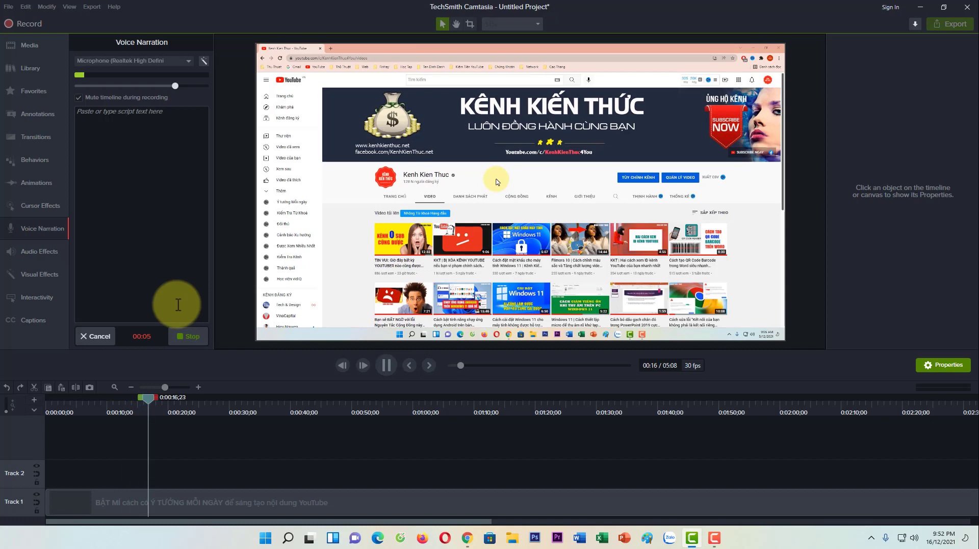
{"action": "left_click", "coordinate": [189, 337]}
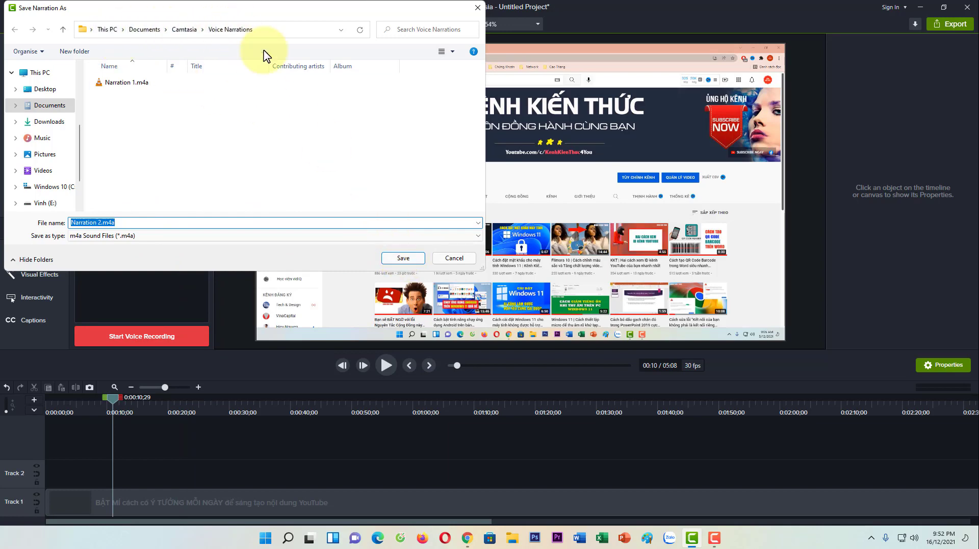
{"action": "left_click", "coordinate": [411, 261]}
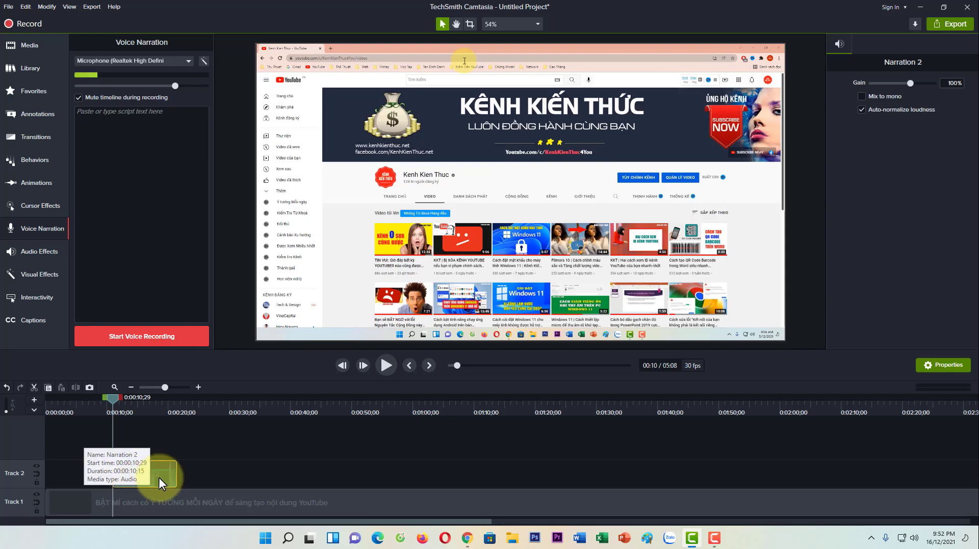
- Check the narration file among the project media and play the recorded narration back, pausing at 0:00:18;13
{"action": "left_click", "coordinate": [17, 44]}
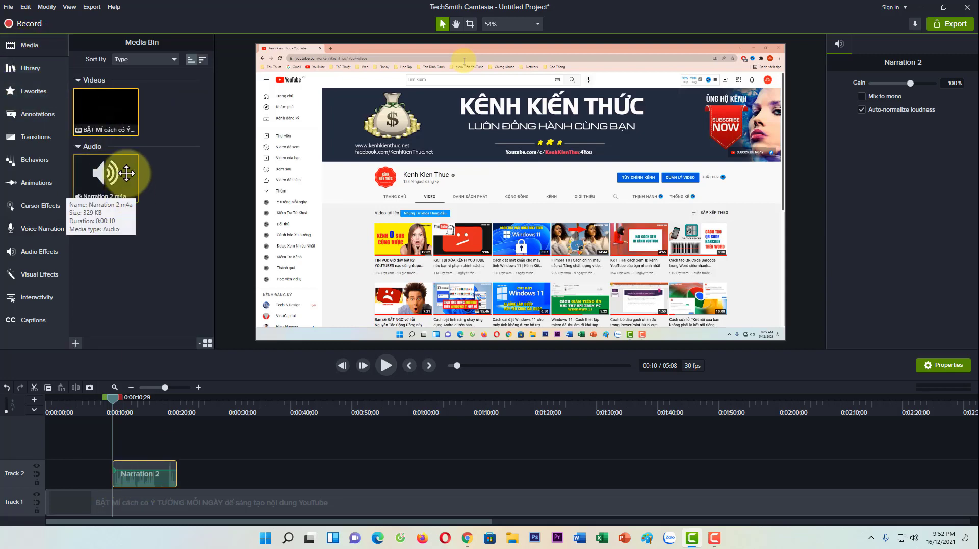
{"action": "left_click", "coordinate": [77, 196]}
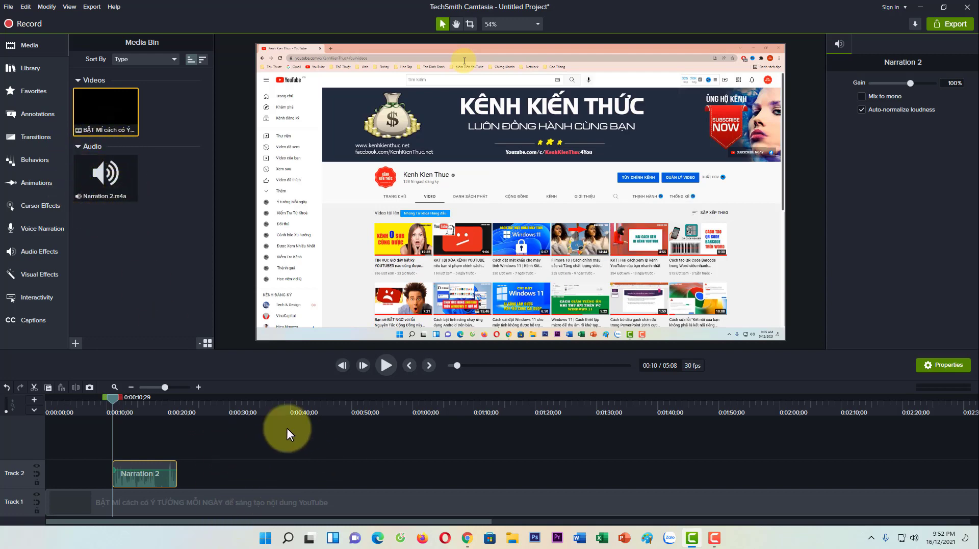
{"action": "left_click", "coordinate": [387, 365]}
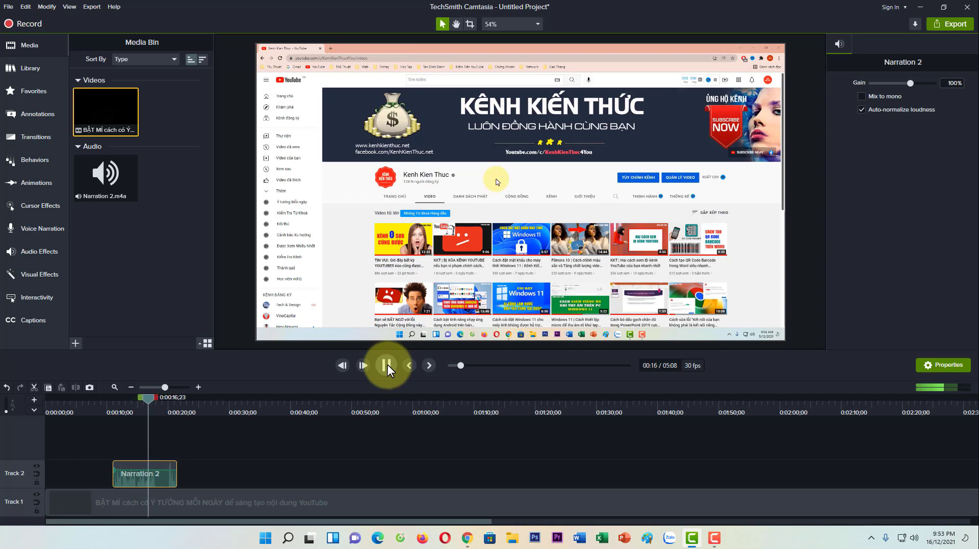
{"action": "left_click", "coordinate": [387, 365]}
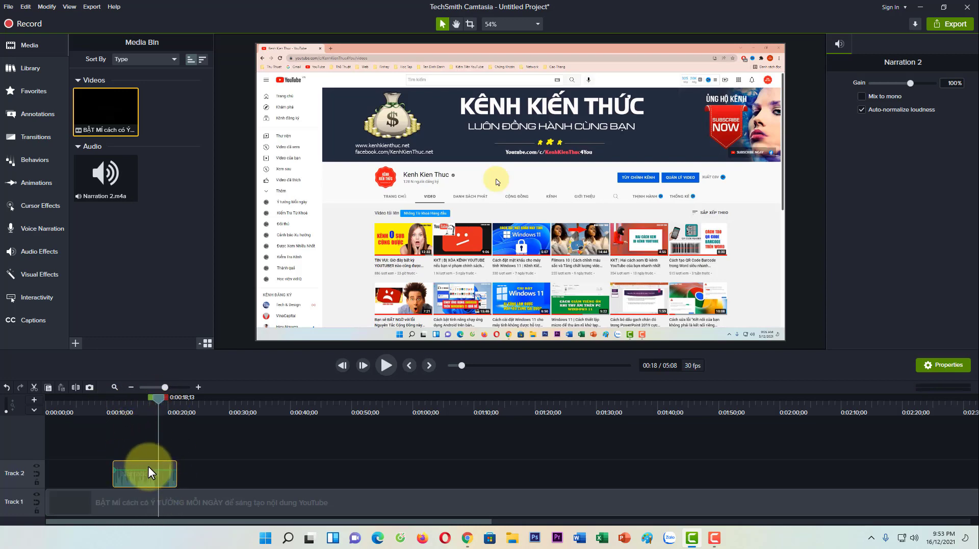
- Split the Narration 2 clip at 0:00:18;13 and delete the piece after the split
{"action": "left_click", "coordinate": [76, 388]}
{"action": "left_click", "coordinate": [167, 471]}
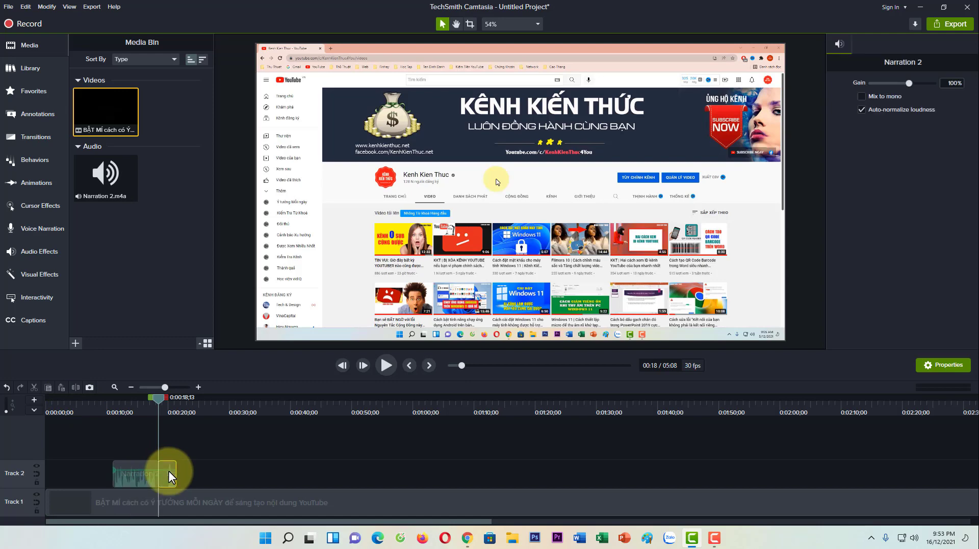
{"action": "right_click", "coordinate": [168, 467]}
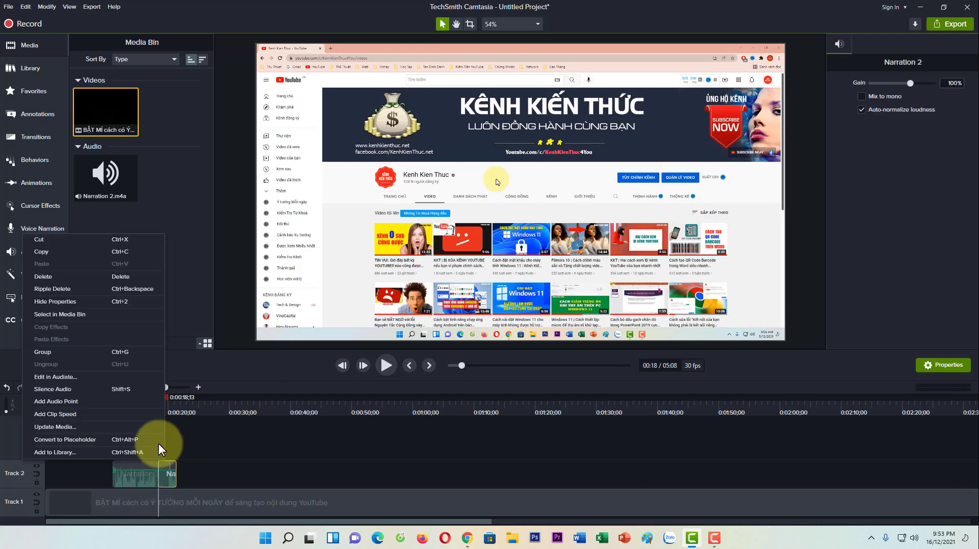
{"action": "left_click", "coordinate": [43, 276]}
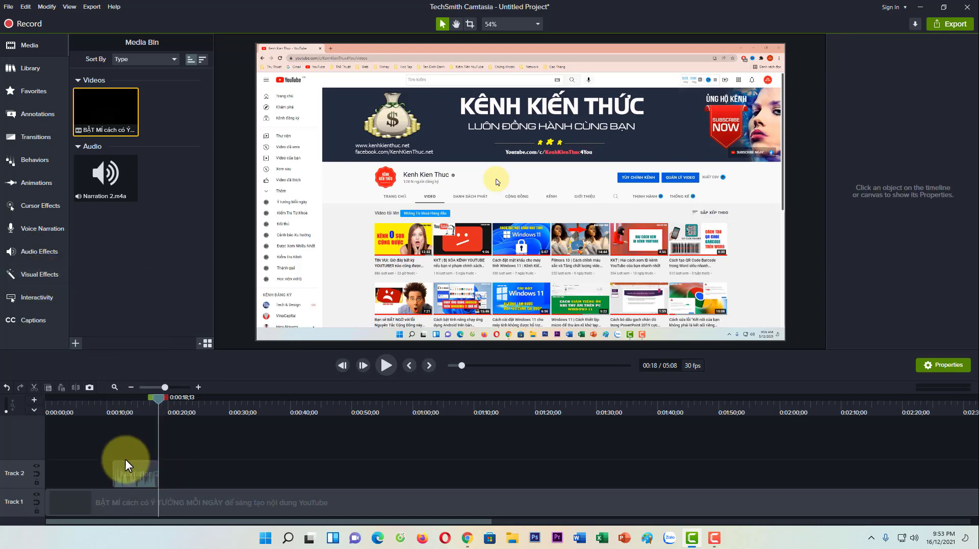
- Move the playhead to 0:00:39;02 and view the voice narration recording options for another take
{"action": "mouse_move", "coordinate": [127, 409]}
{"action": "left_mouse_down"}
{"action": "mouse_move", "coordinate": [129, 397]}
{"action": "mouse_move", "coordinate": [112, 404]}
{"action": "mouse_move", "coordinate": [145, 411]}
{"action": "left_mouse_up"}
{"action": "left_click", "coordinate": [133, 472]}
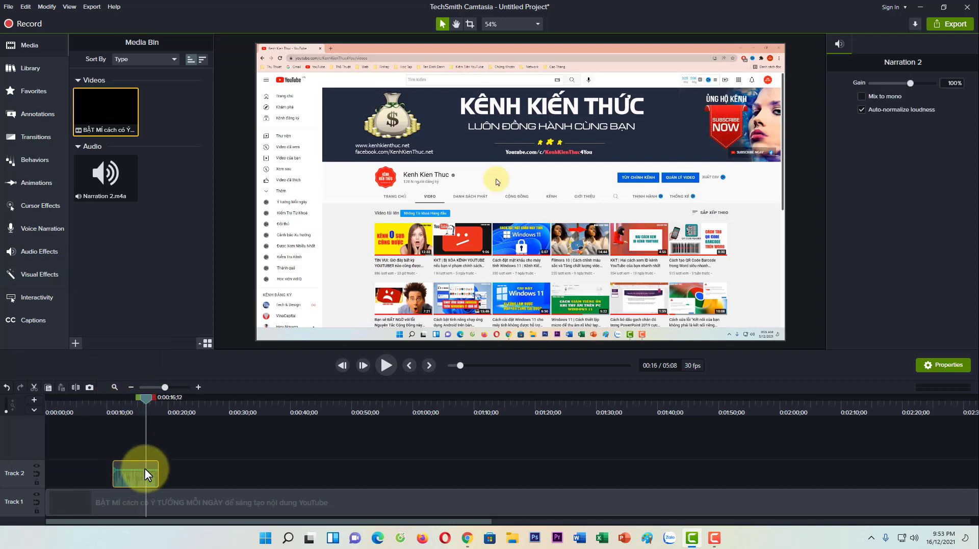
{"action": "left_click", "coordinate": [15, 230]}
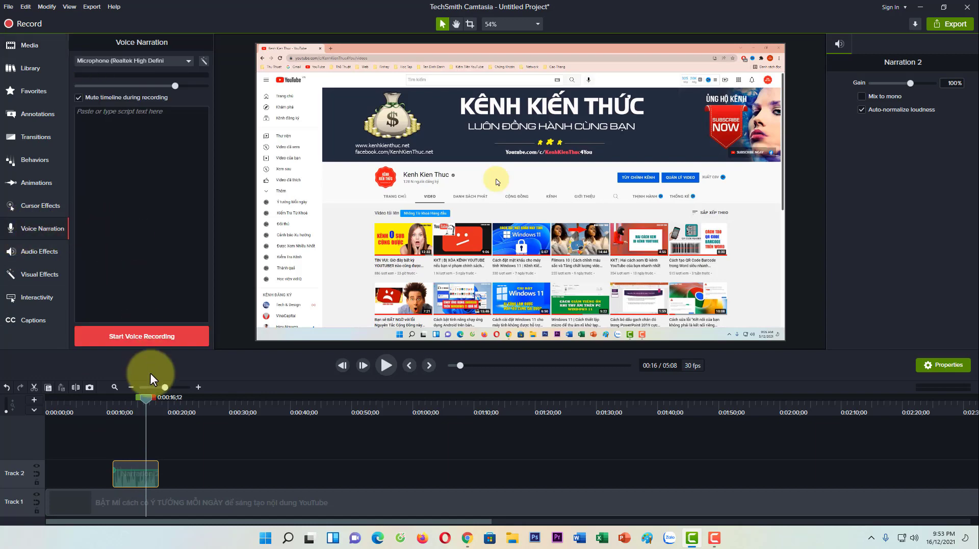
{"action": "left_click_drag", "start_coordinate": [146, 399], "coordinate": [284, 405]}
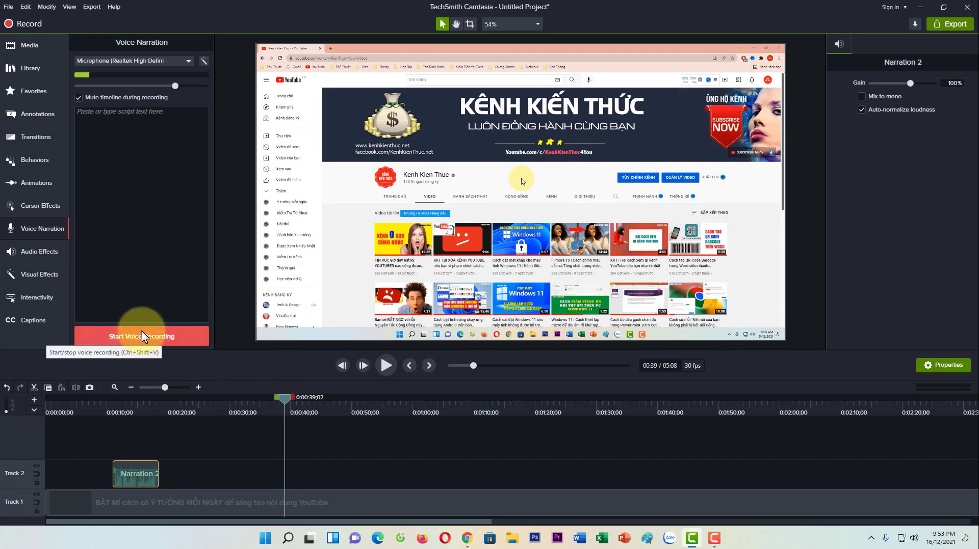
{"action": "left_click", "coordinate": [27, 45]}
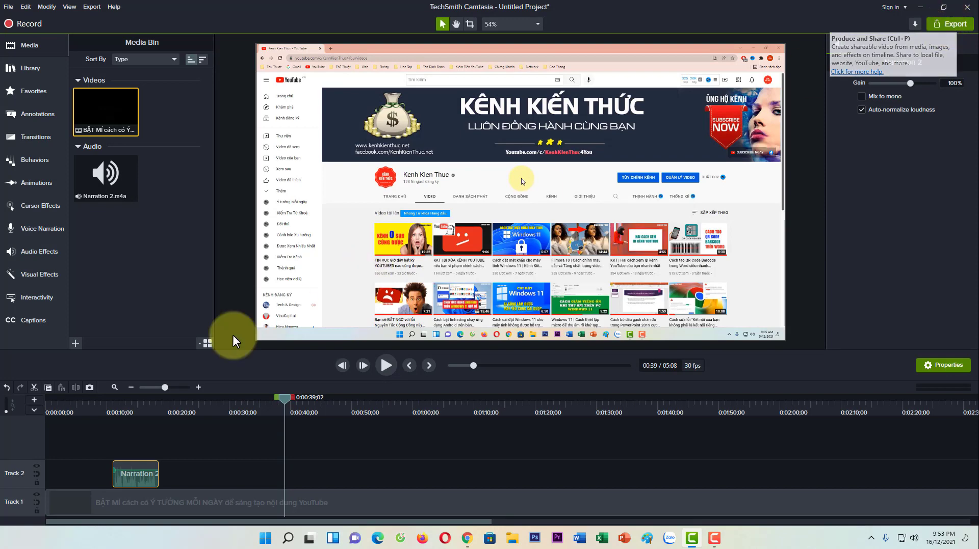
- Set up an export to a local file with the MP4 only (up to 1080p) preset
{"action": "left_click", "coordinate": [949, 23]}
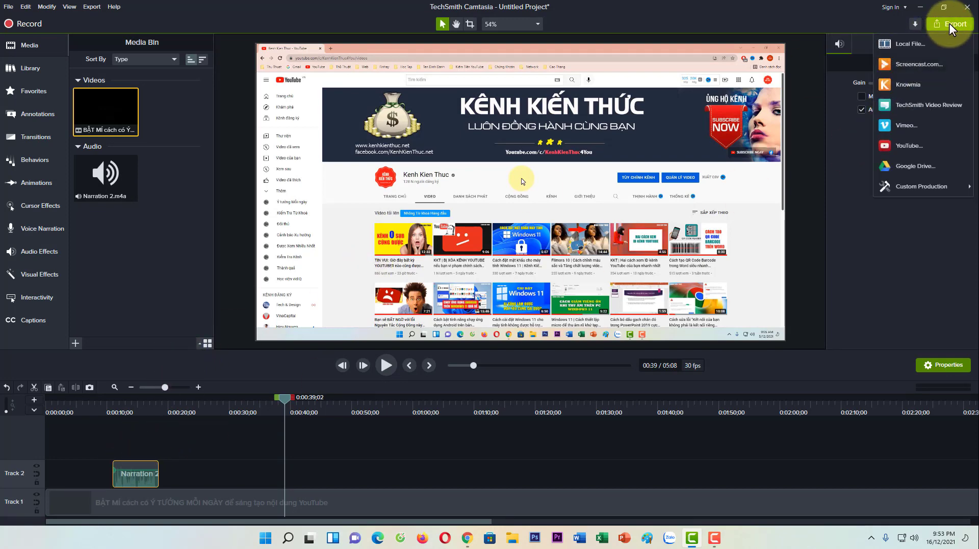
{"action": "left_click", "coordinate": [911, 44]}
{"action": "left_click", "coordinate": [503, 181]}
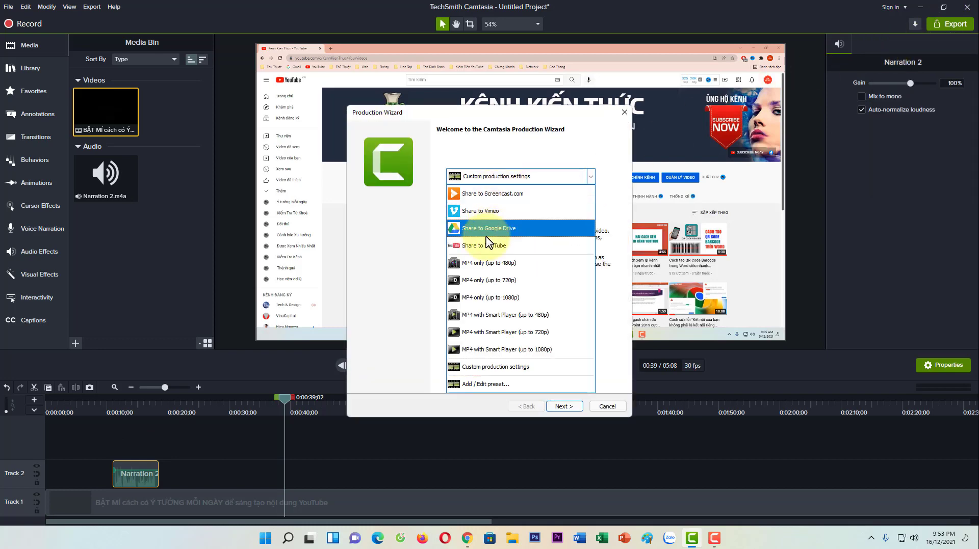
{"action": "left_click", "coordinate": [520, 298]}
{"action": "left_click", "coordinate": [563, 406]}
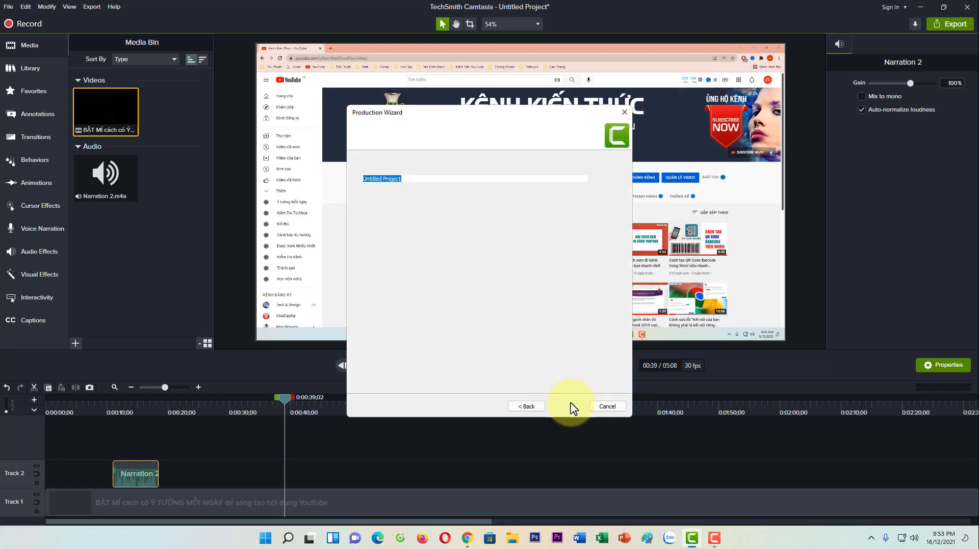
- Set the output location to the Desktop with the file name "video long tieng.mp4" and start rendering
{"action": "left_click", "coordinate": [600, 203]}
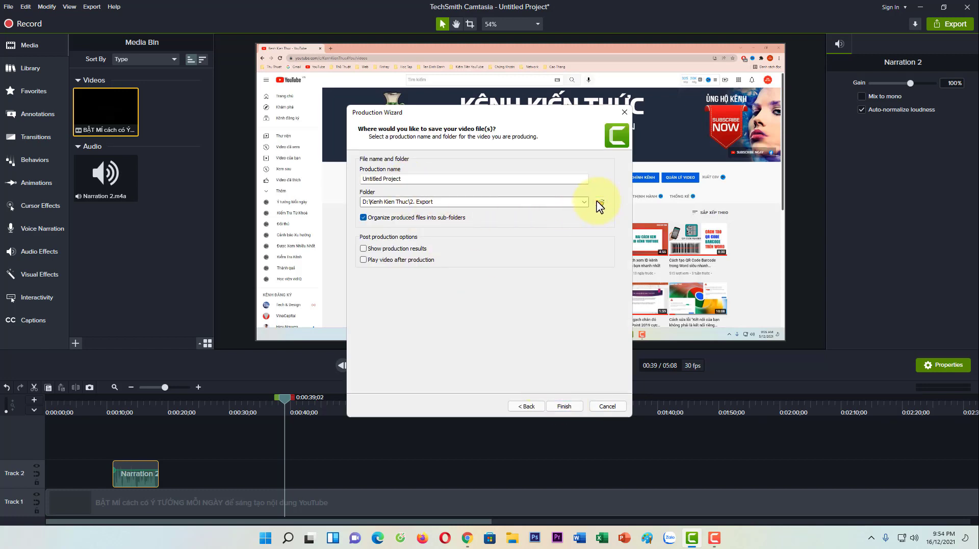
{"action": "left_click", "coordinate": [385, 210]}
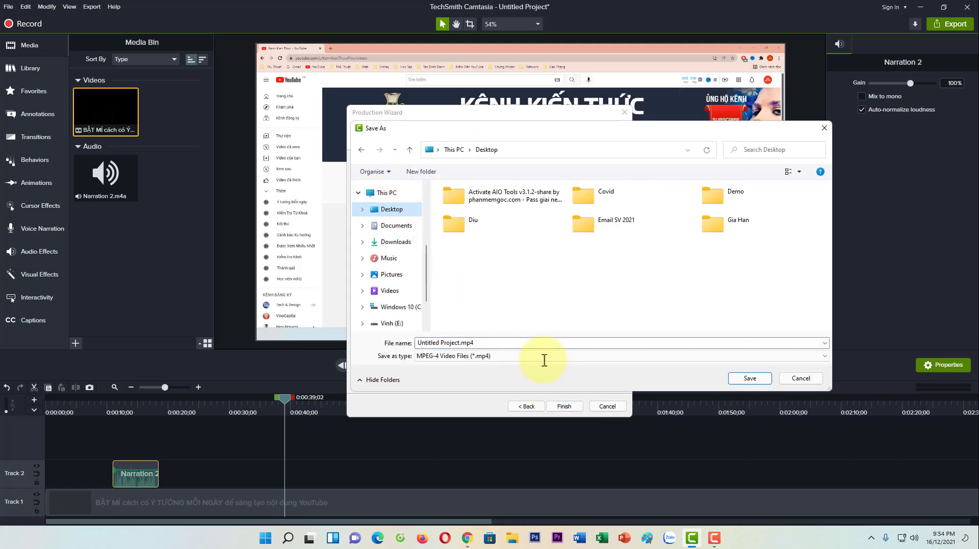
{"action": "left_click", "coordinate": [452, 343]}
{"action": "left_click_drag", "start_coordinate": [460, 343], "coordinate": [391, 335]}
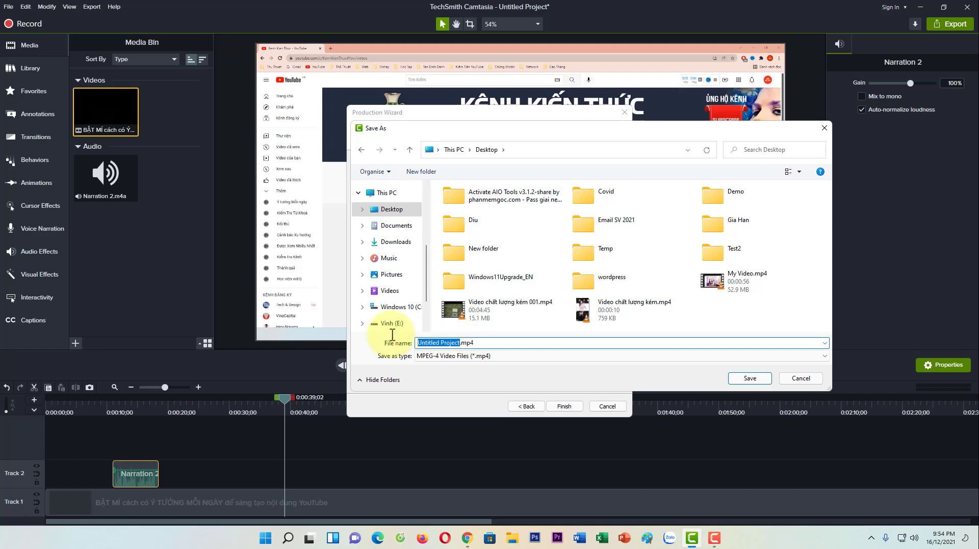
{"action": "type", "text": "ideo long "}
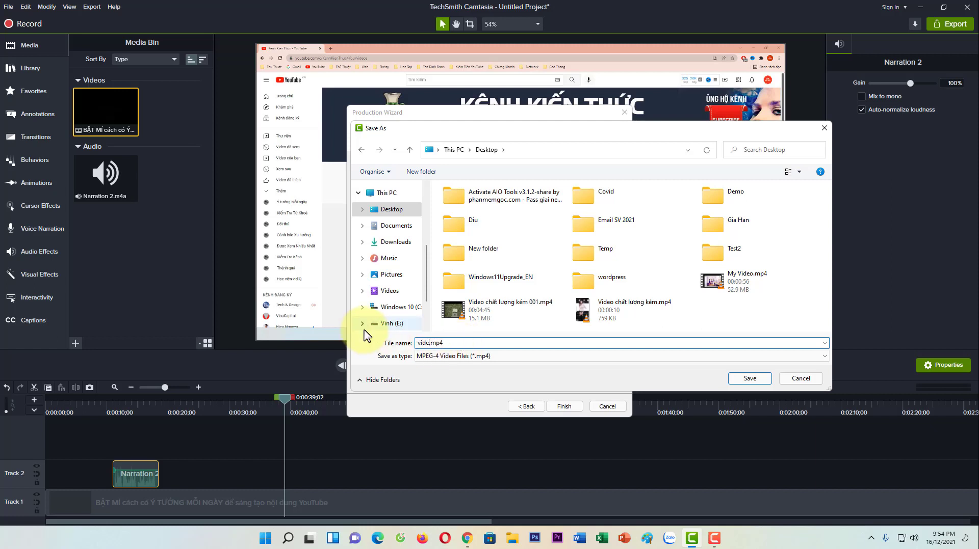
{"action": "type", "text": "tieng"}
{"action": "left_click", "coordinate": [744, 380]}
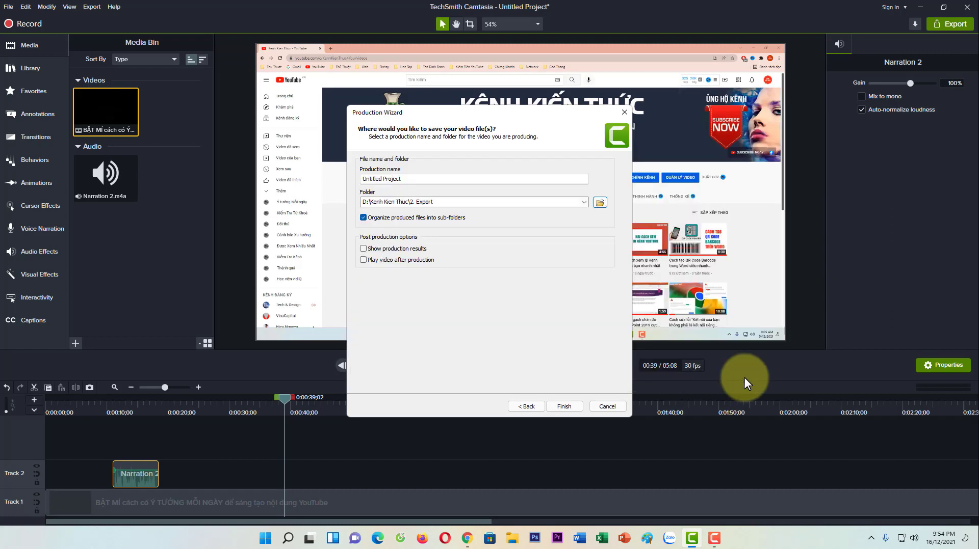
{"action": "left_click", "coordinate": [564, 406]}
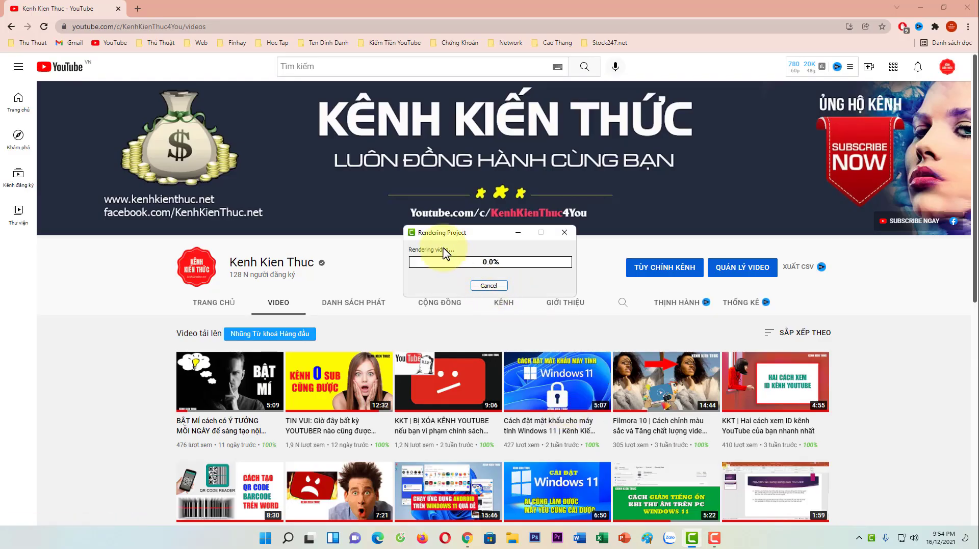